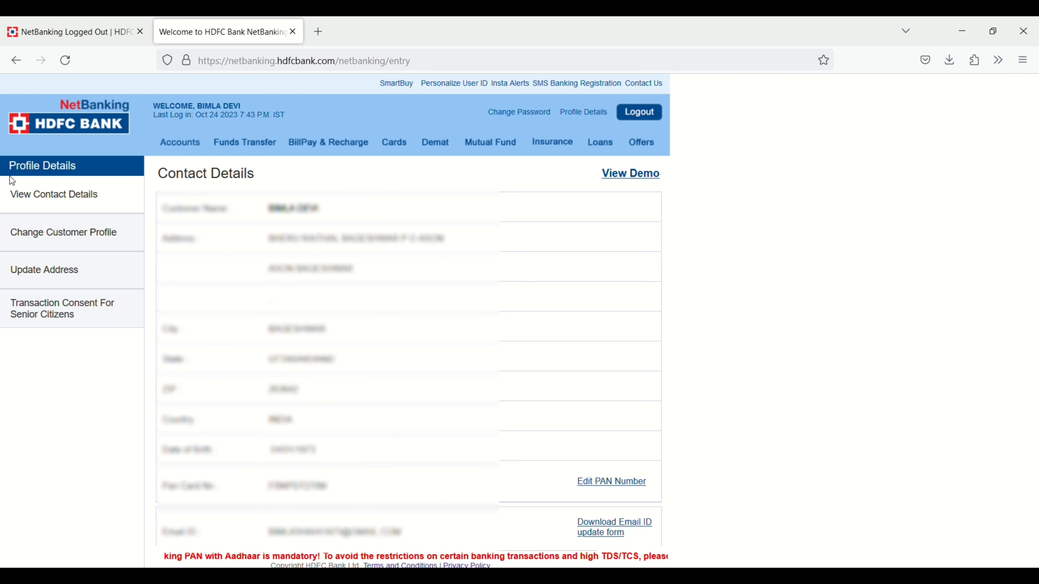
# Step: Open the account statement enquiry for the current and previous month in the Accounts section
pyautogui.click(180, 143)
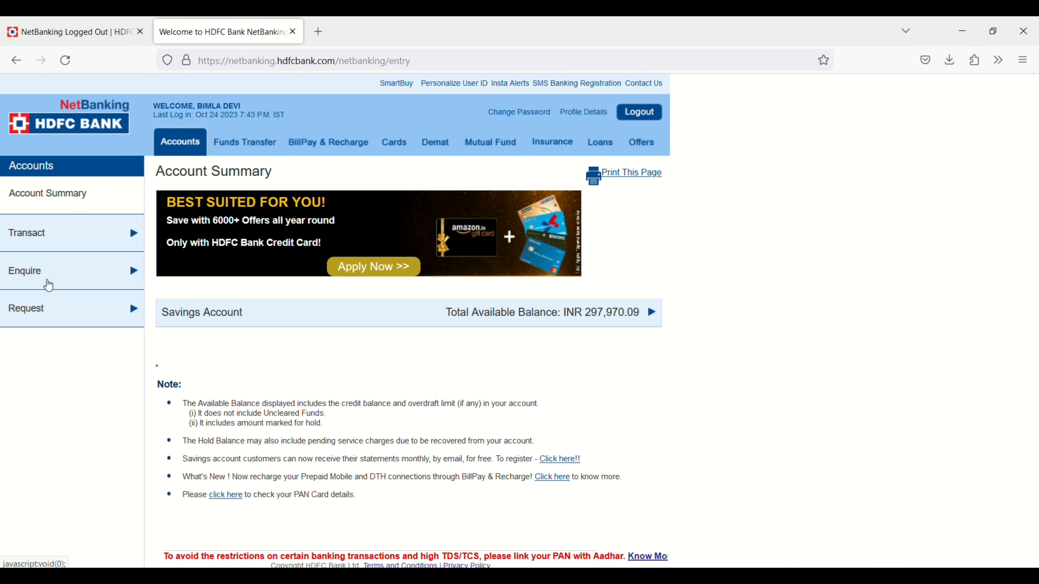
pyautogui.scroll(5, 6, 271)
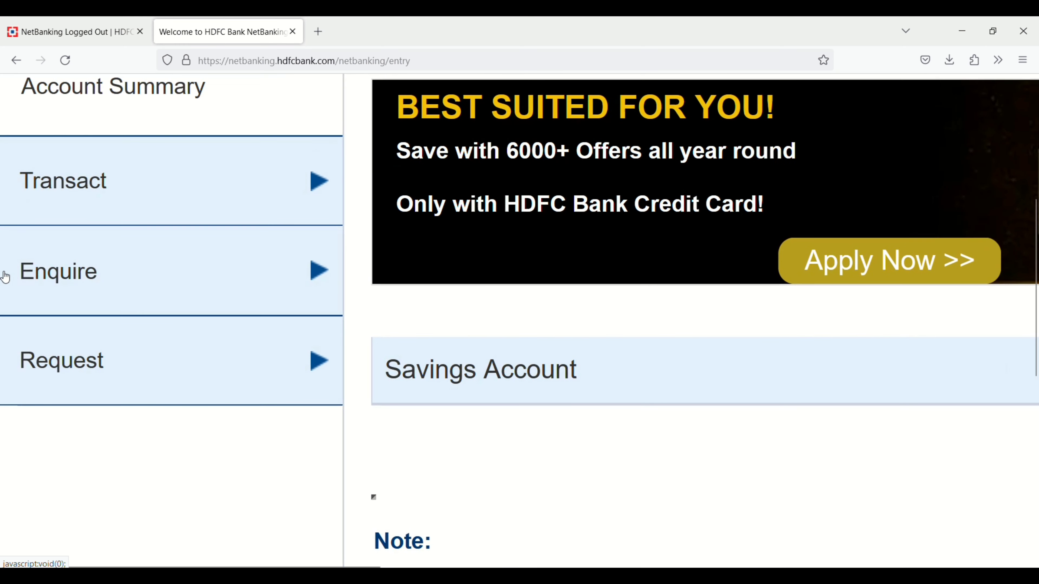
pyautogui.scroll(-5, 145, 290)
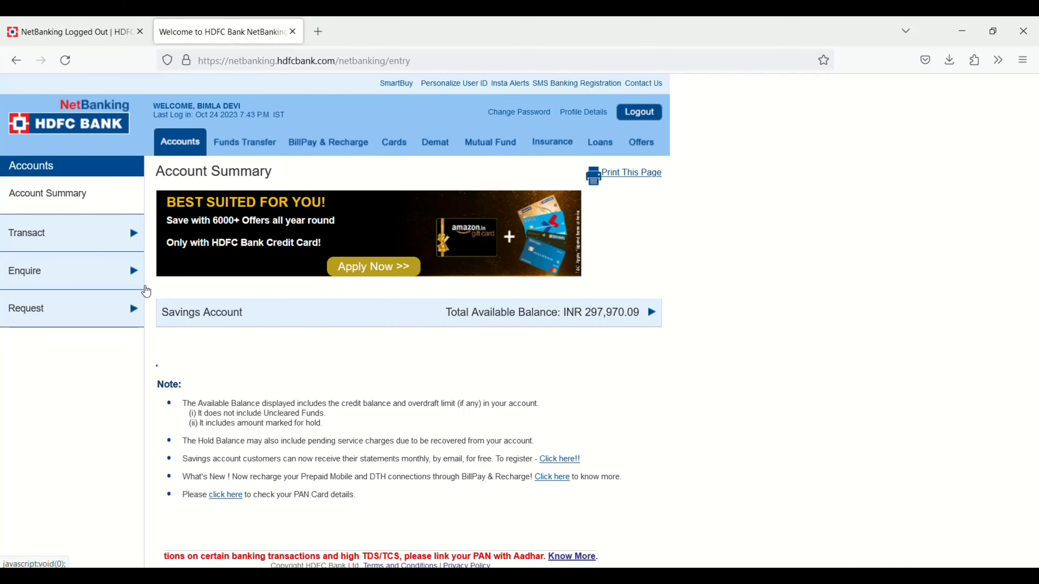
pyautogui.click(123, 272)
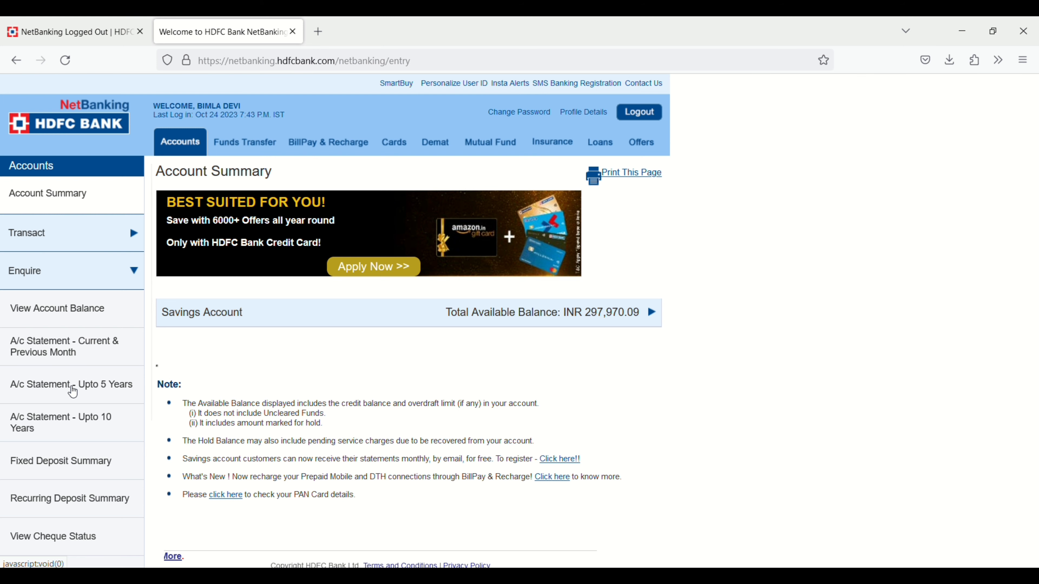
pyautogui.click(60, 347)
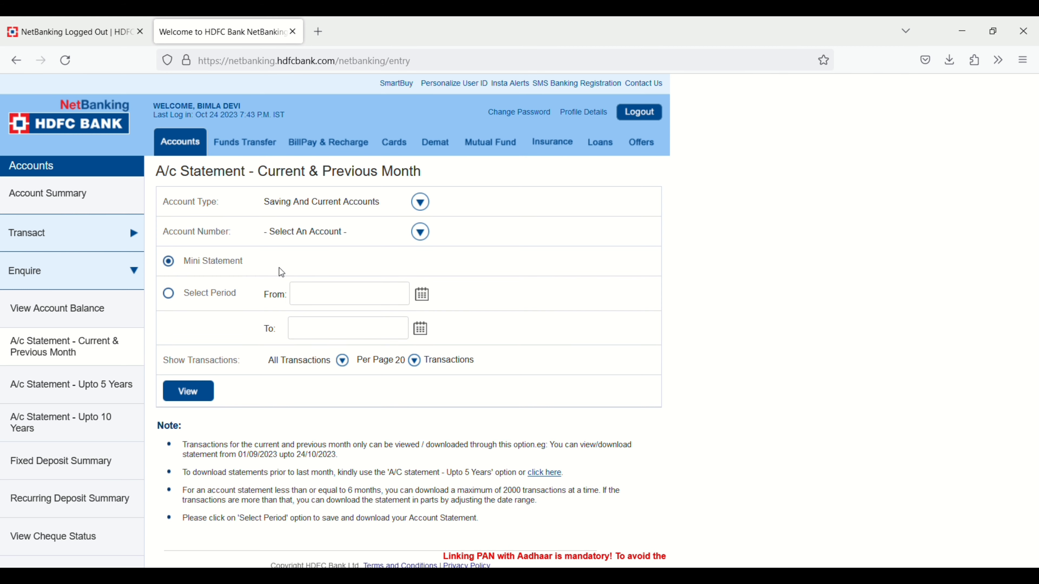
# Step: Select the savings account, set the statement period from 01/09/2023 to 23/10/2023, and view the statement
pyautogui.click(171, 300)
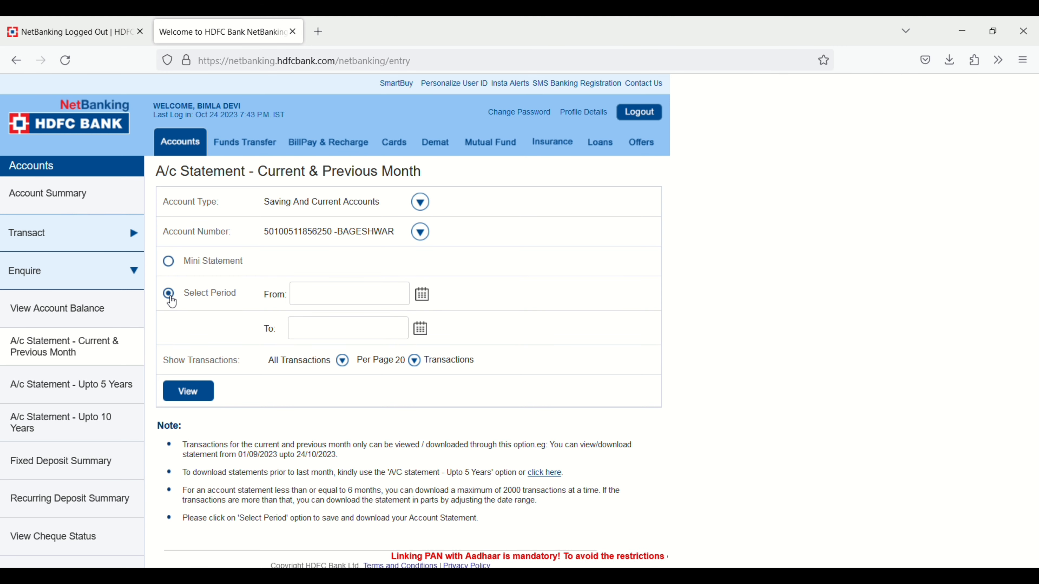
pyautogui.click(423, 295)
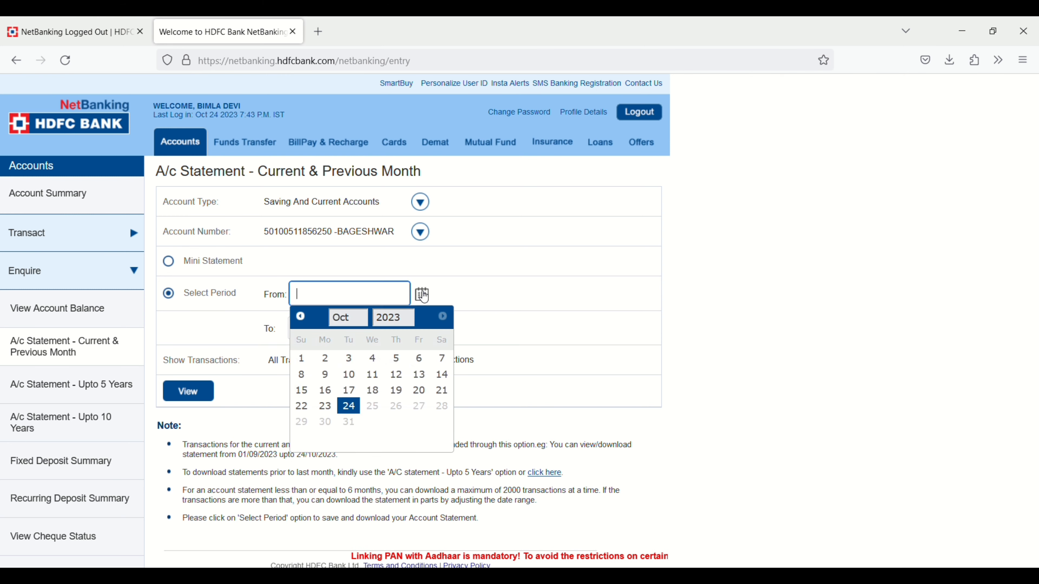
pyautogui.click(349, 318)
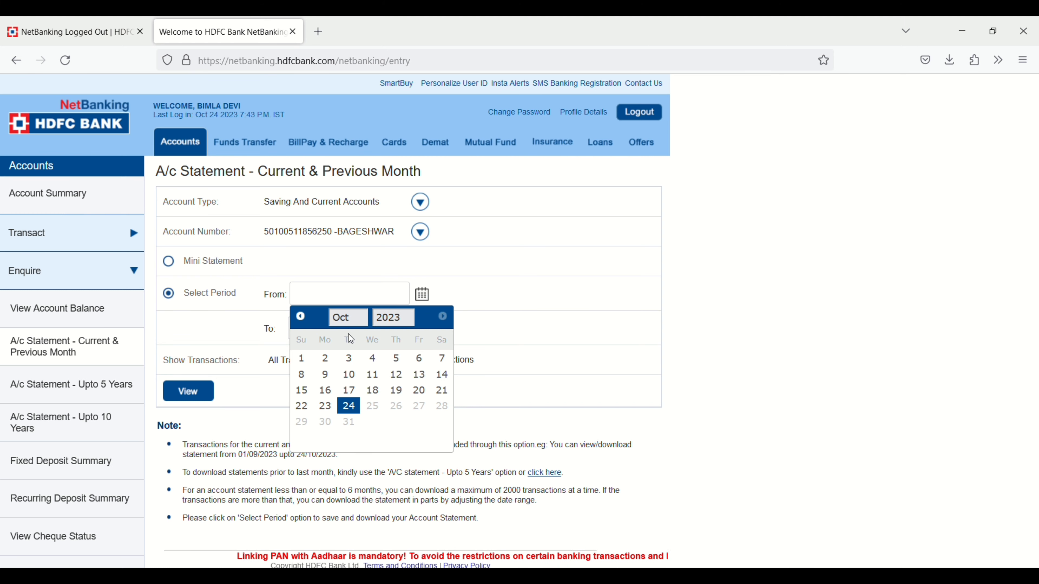
pyautogui.press('Up')
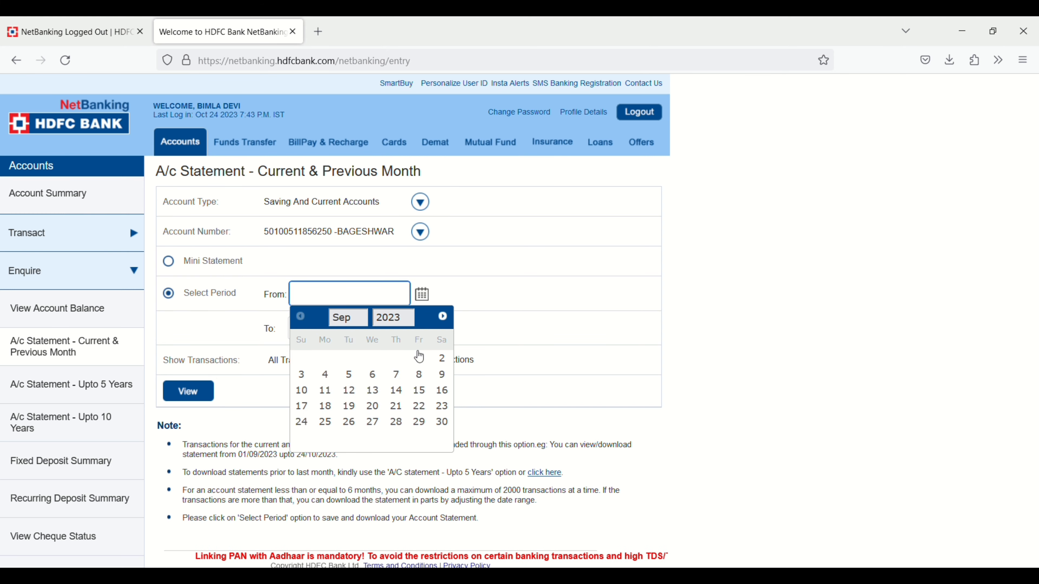
pyautogui.click(419, 358)
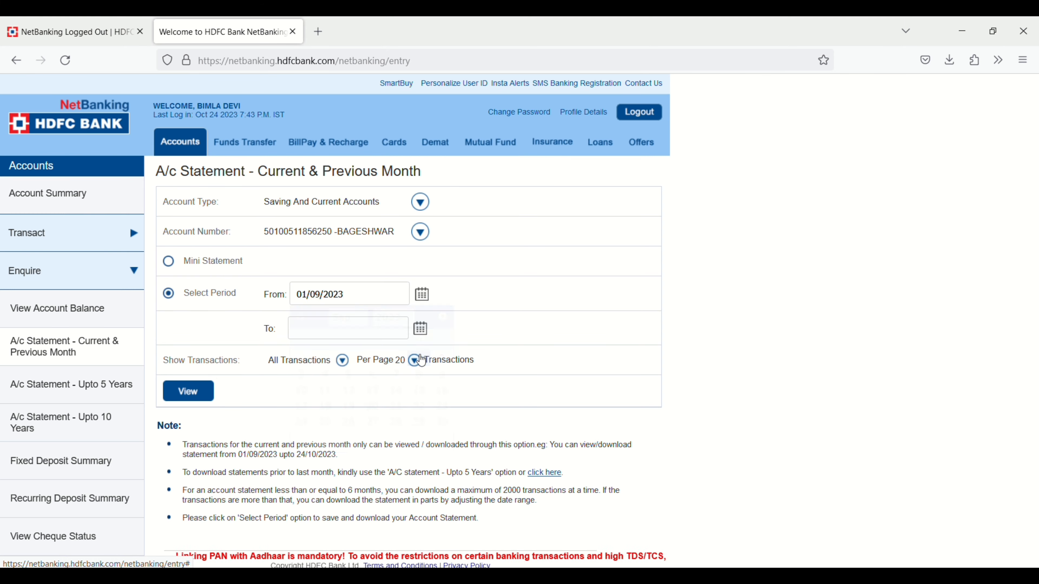
pyautogui.click(425, 328)
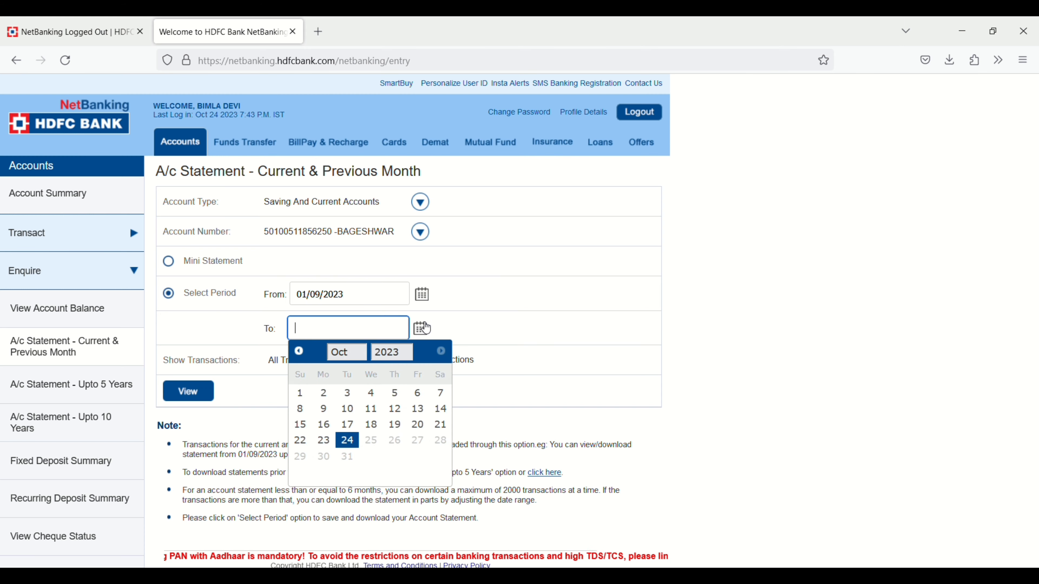
pyautogui.click(324, 440)
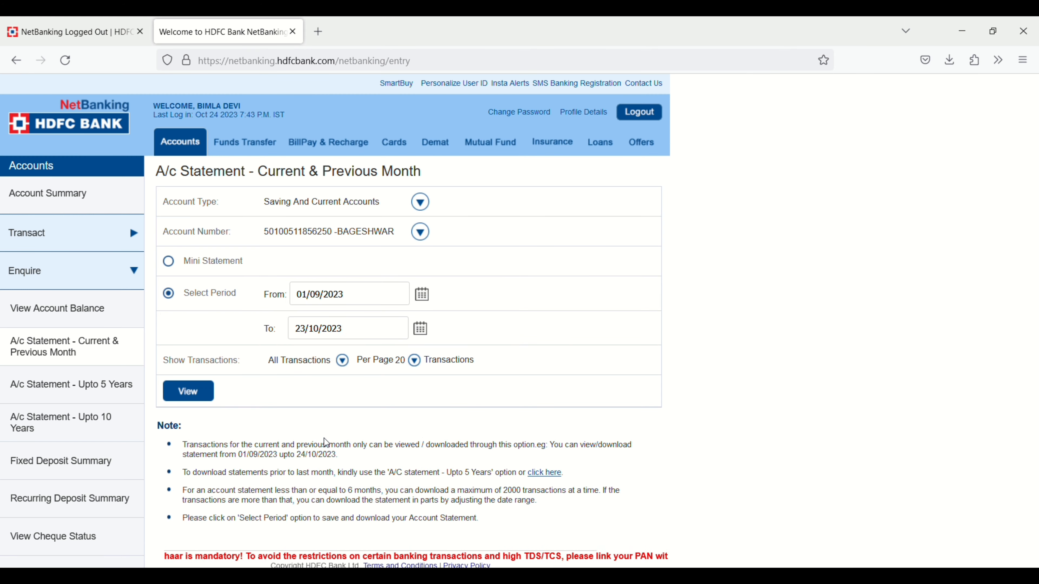
pyautogui.click(191, 391)
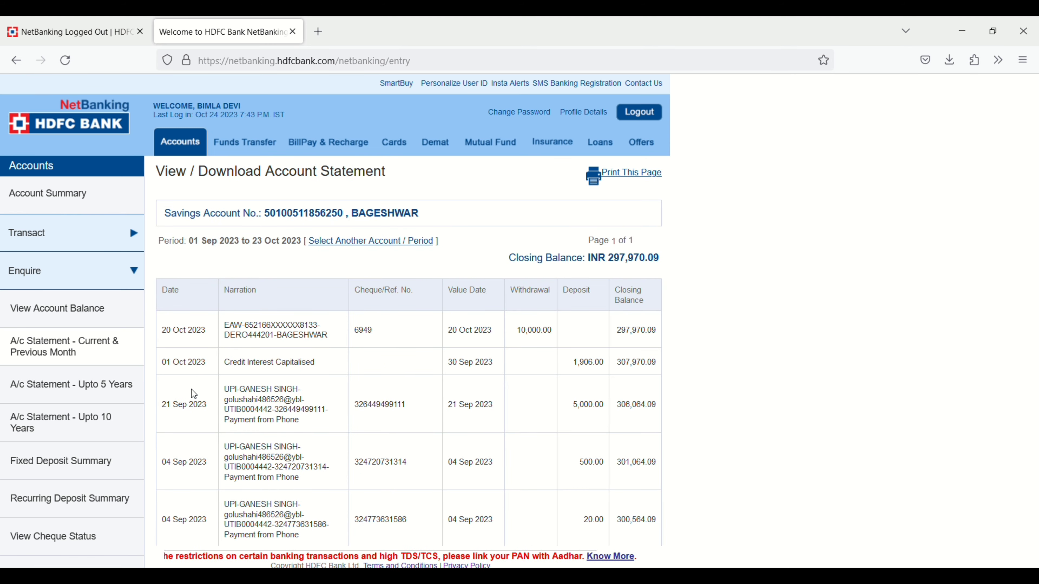
# Step: Examine the statement's transactions from first to last, and return to the account and period selection
pyautogui.scroll(-3, 625, 496)
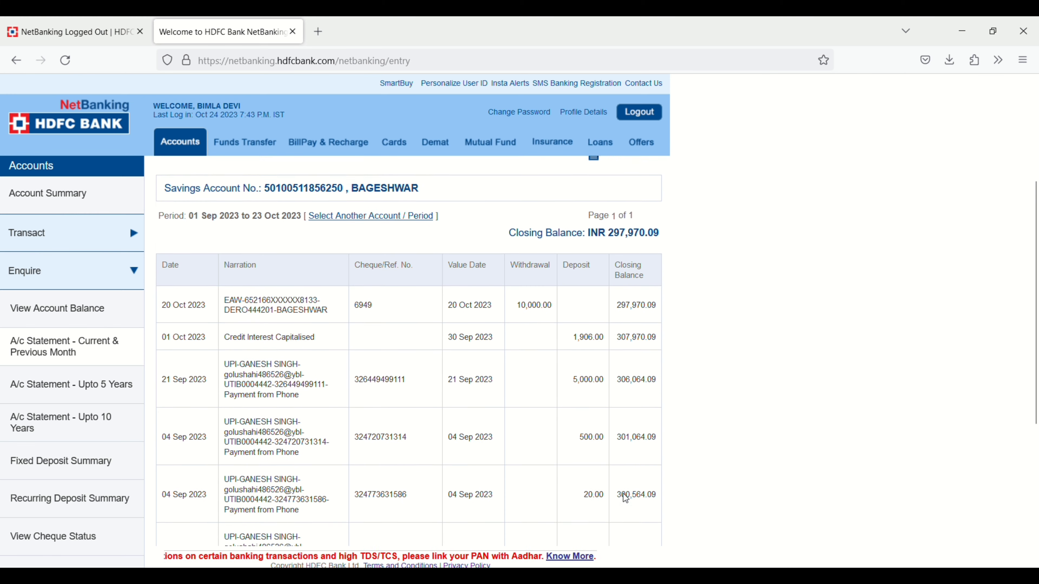
pyautogui.scroll(-3, 624, 496)
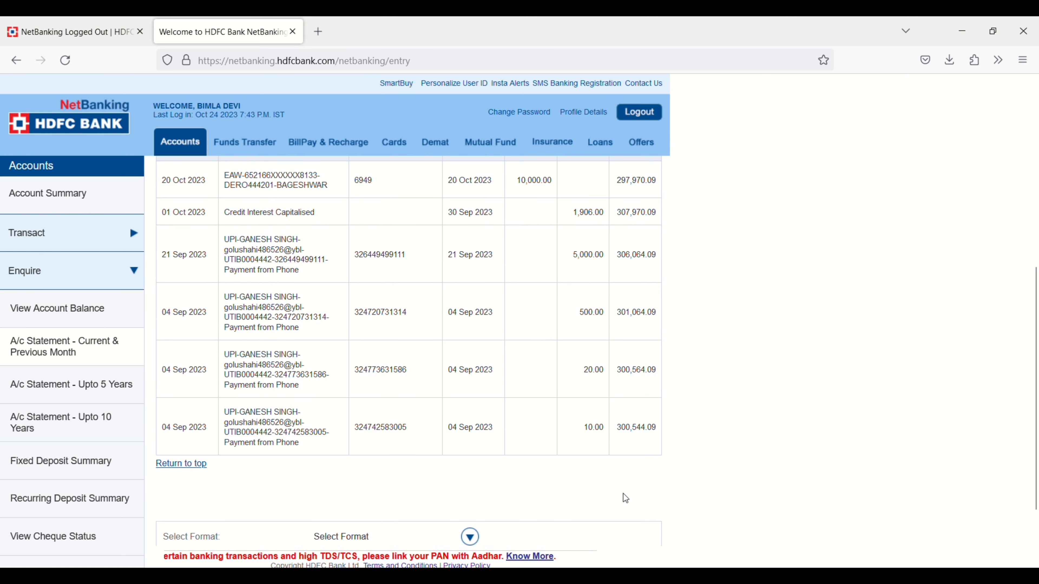
pyautogui.scroll(2, 625, 497)
pyautogui.scroll(2, 624, 493)
pyautogui.scroll(3, 619, 425)
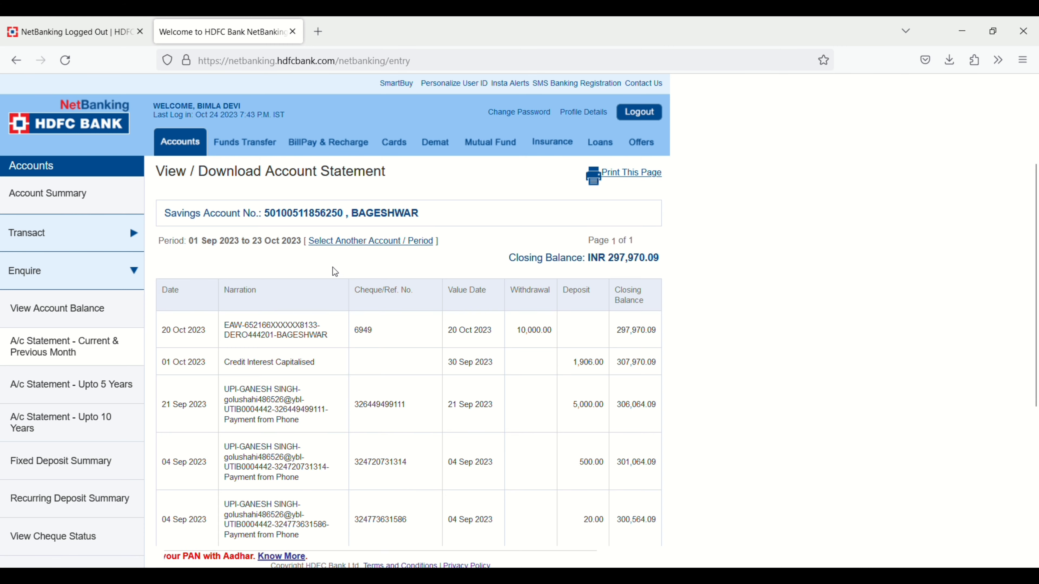
pyautogui.click(398, 241)
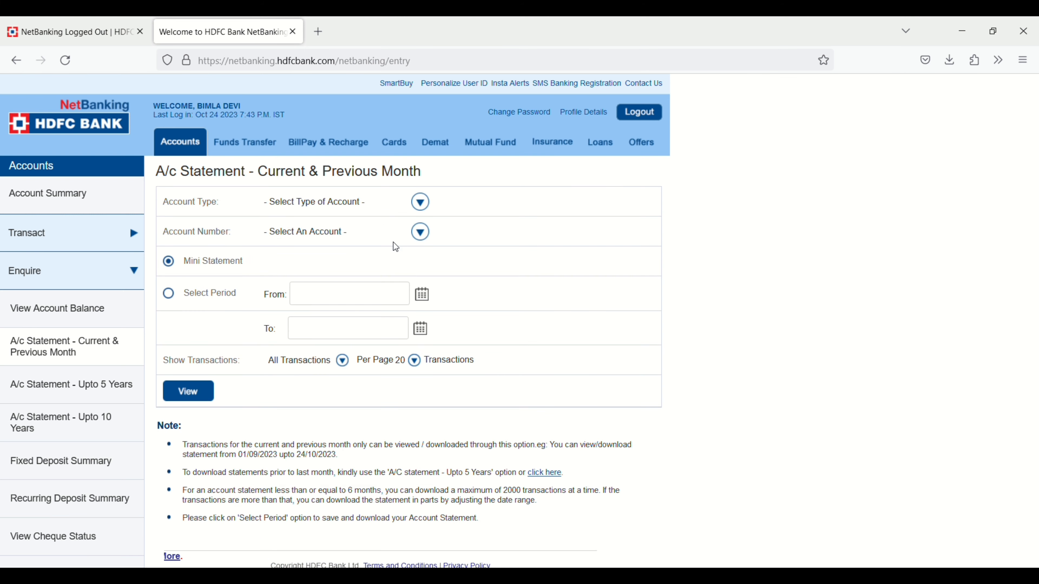
pyautogui.click(422, 304)
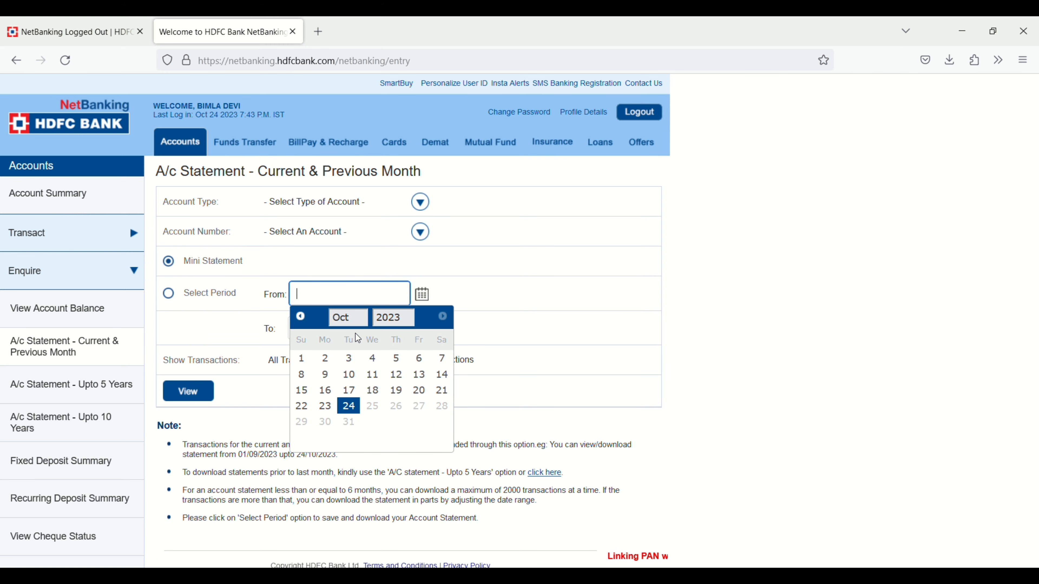
# Step: Open the account statement enquiry for up to 5 years and choose the savings account with a selectable date range
pyautogui.click(60, 386)
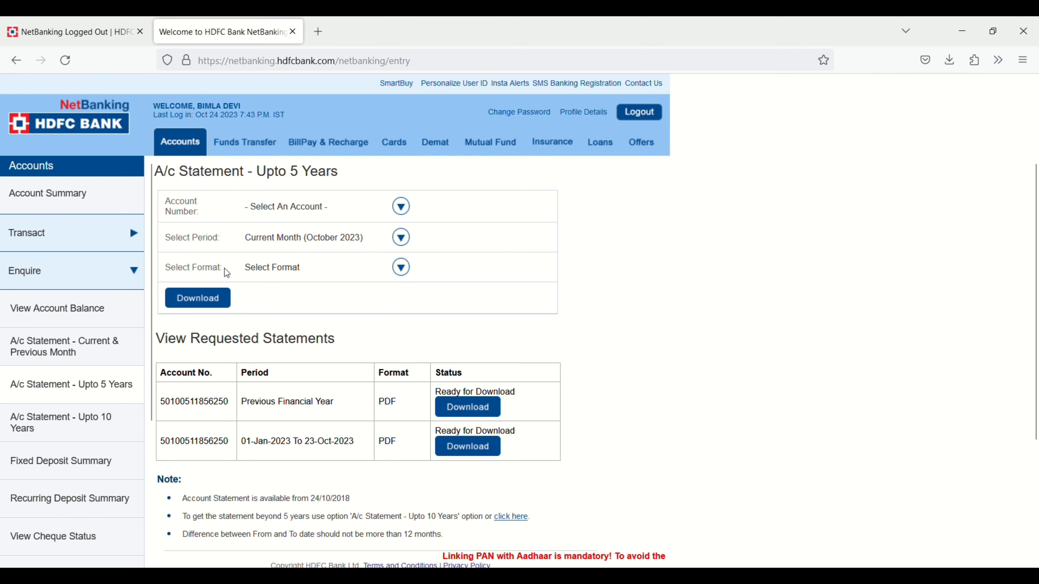
pyautogui.click(274, 238)
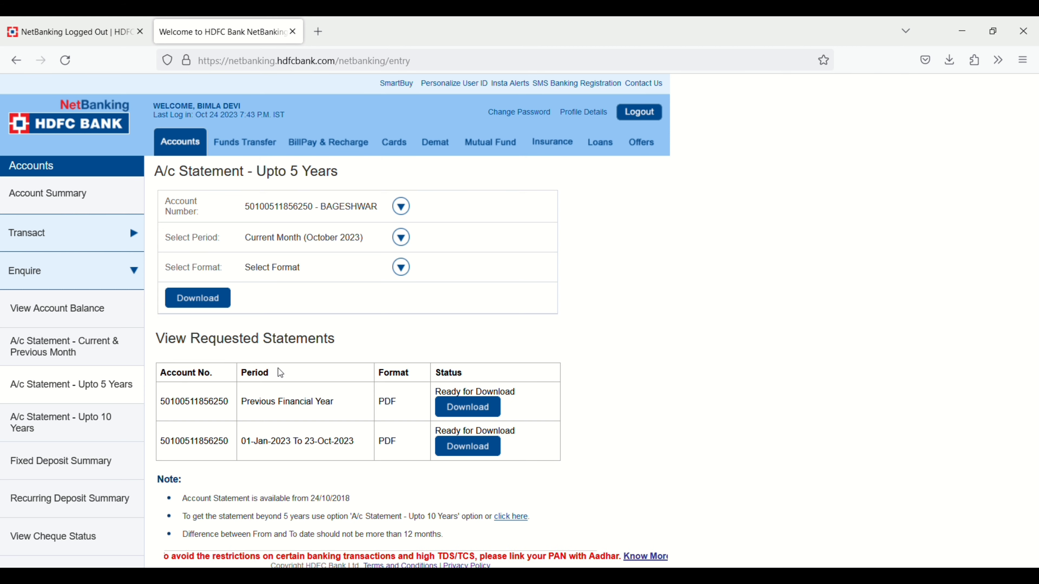
pyautogui.press('Up')
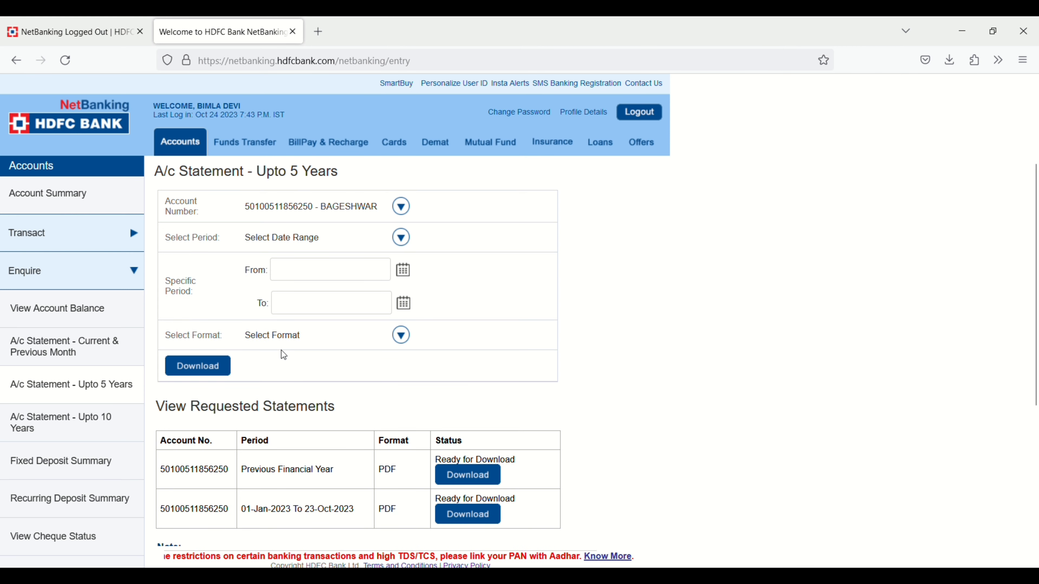
# Step: Set the specific statement period from 01/11/2022 to 01/04/2023
pyautogui.click(402, 270)
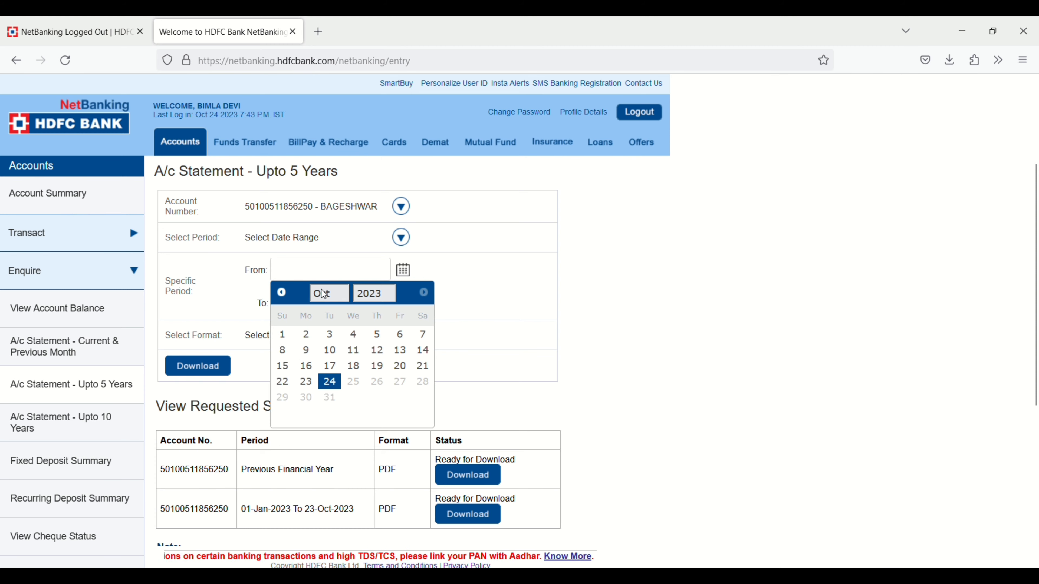
pyautogui.click(325, 448)
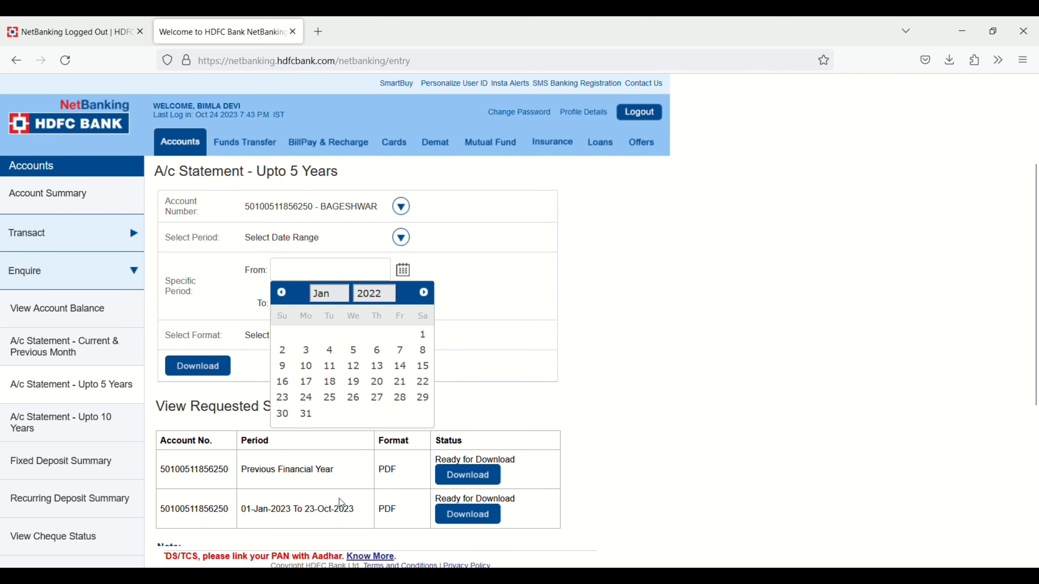
pyautogui.press('n')
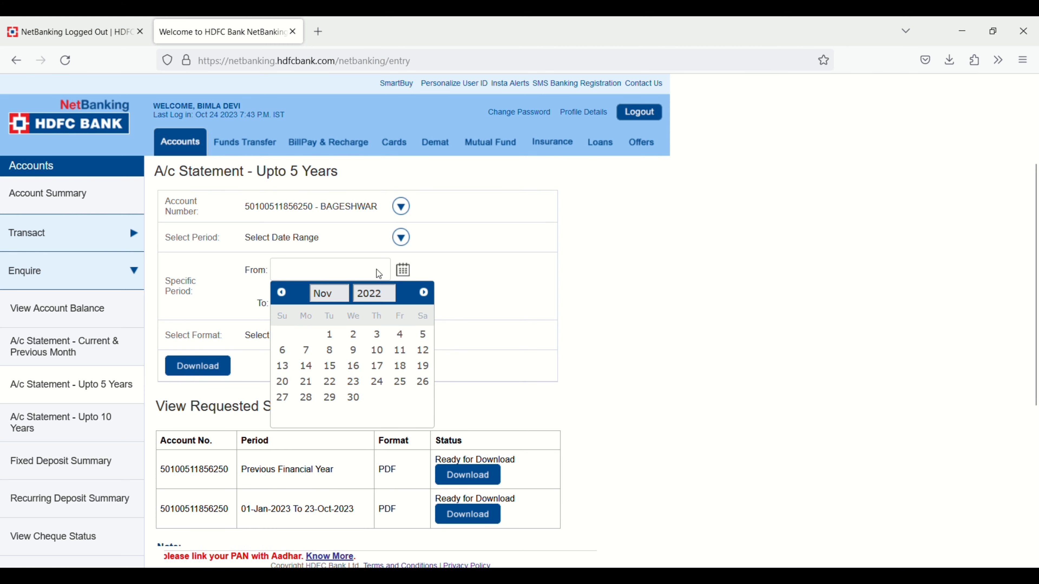
pyautogui.click(335, 338)
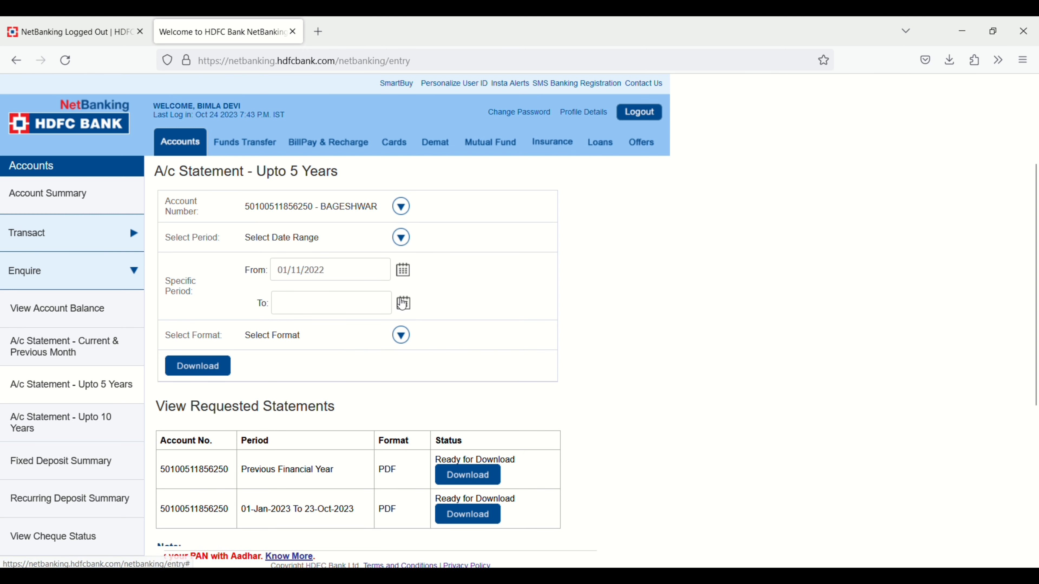
pyautogui.click(405, 304)
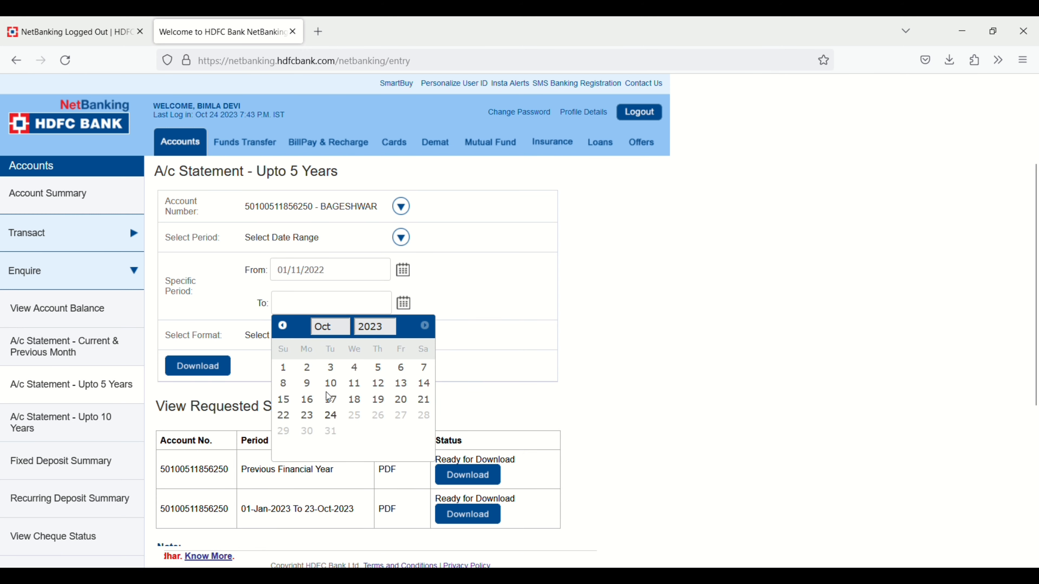
pyautogui.click(325, 404)
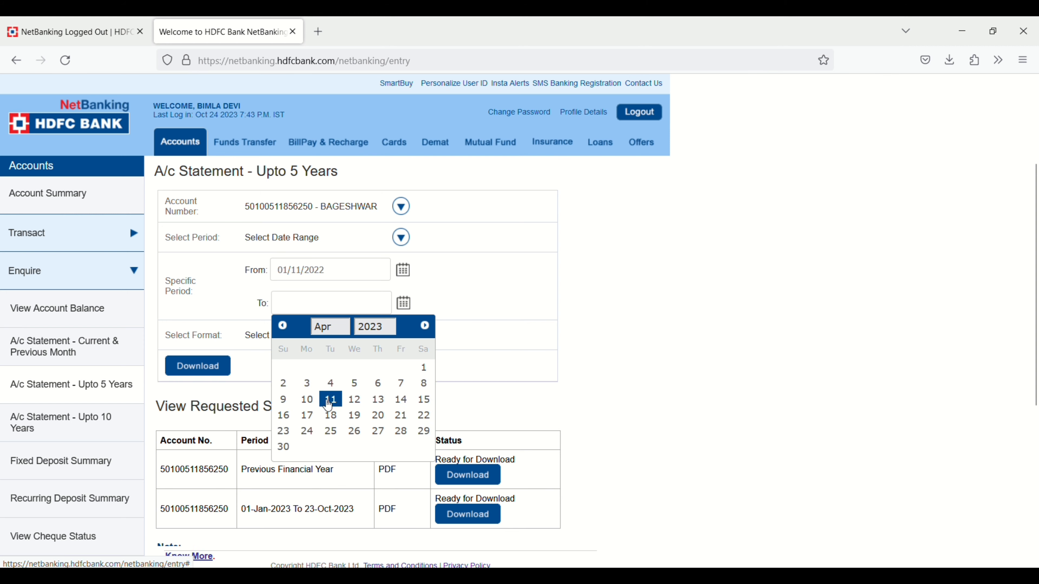
pyautogui.click(425, 373)
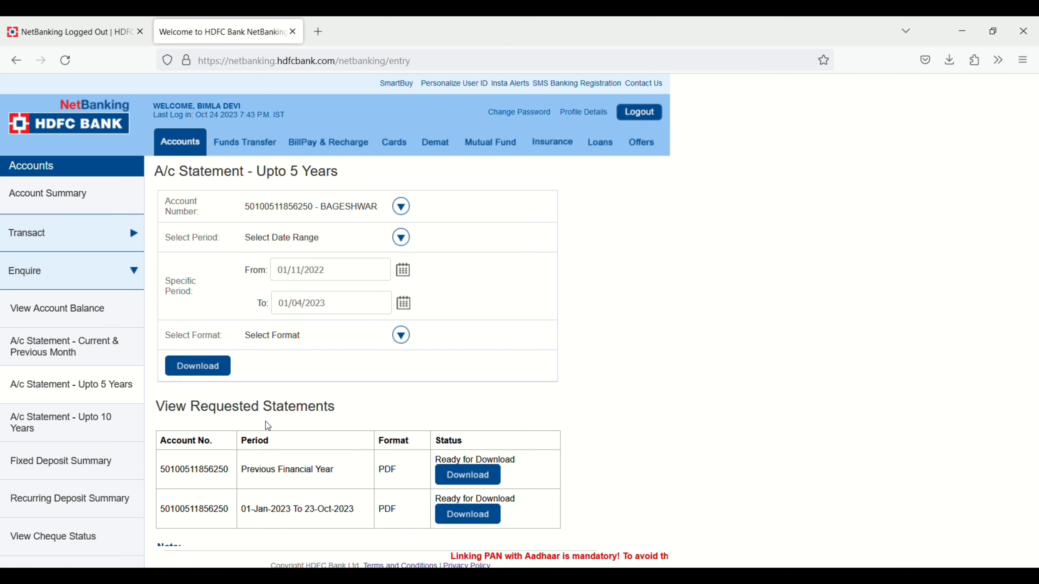
# Step: Choose PDF as the statement format, request the download, and submit the security check text
pyautogui.press('Down')
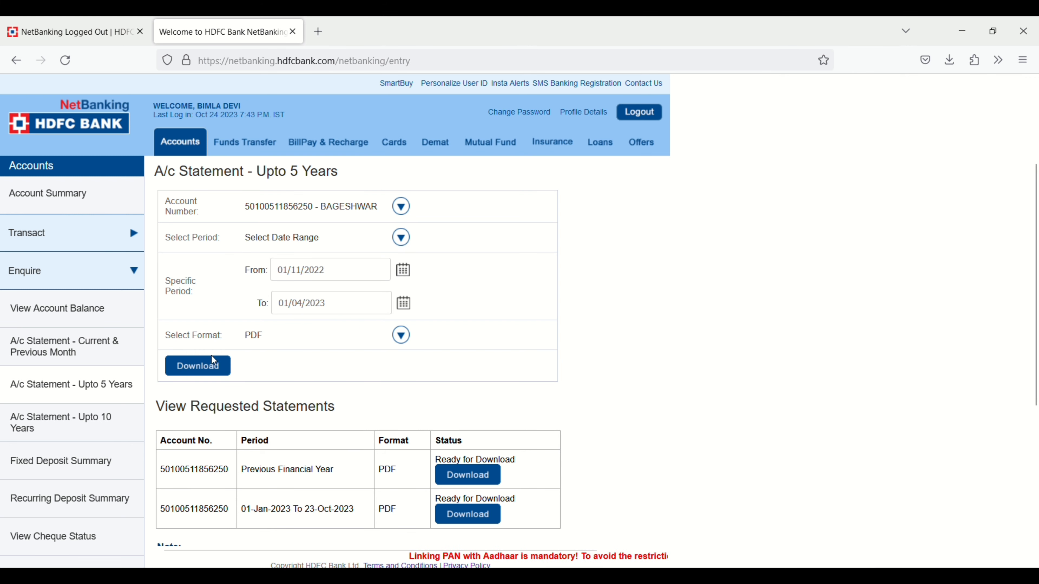
pyautogui.click(193, 372)
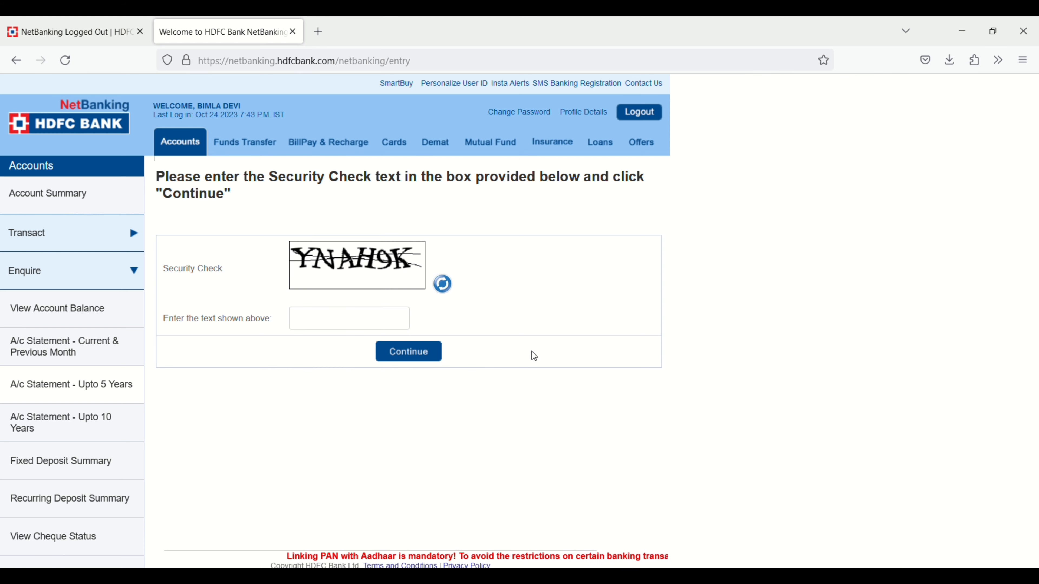
pyautogui.click(417, 348)
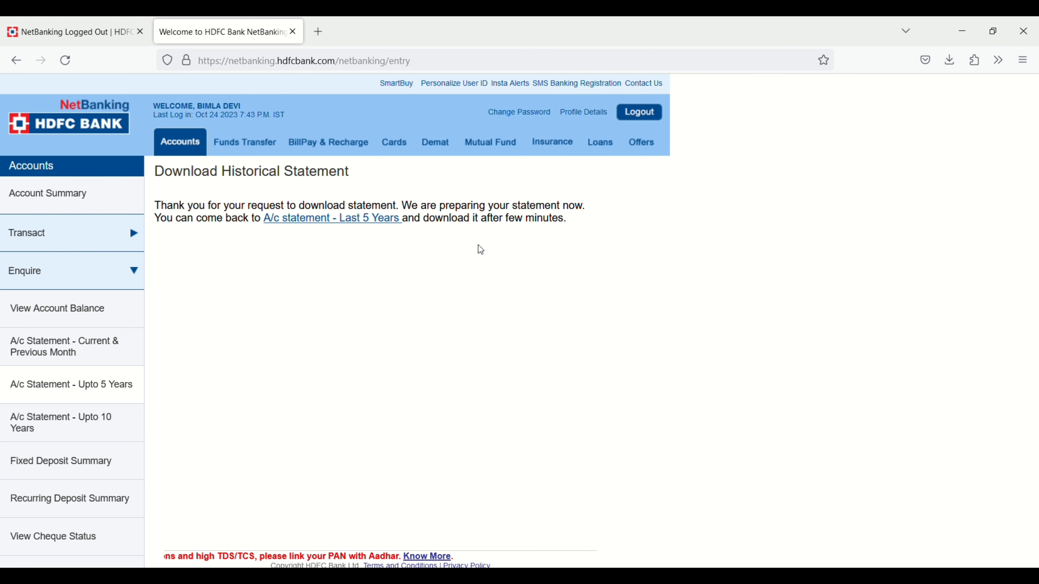
# Step: Return to the 5-year statement page and check the status of the requested 01-Nov-2022 to 01-Apr-2023 statement
pyautogui.click(12, 61)
pyautogui.click(12, 62)
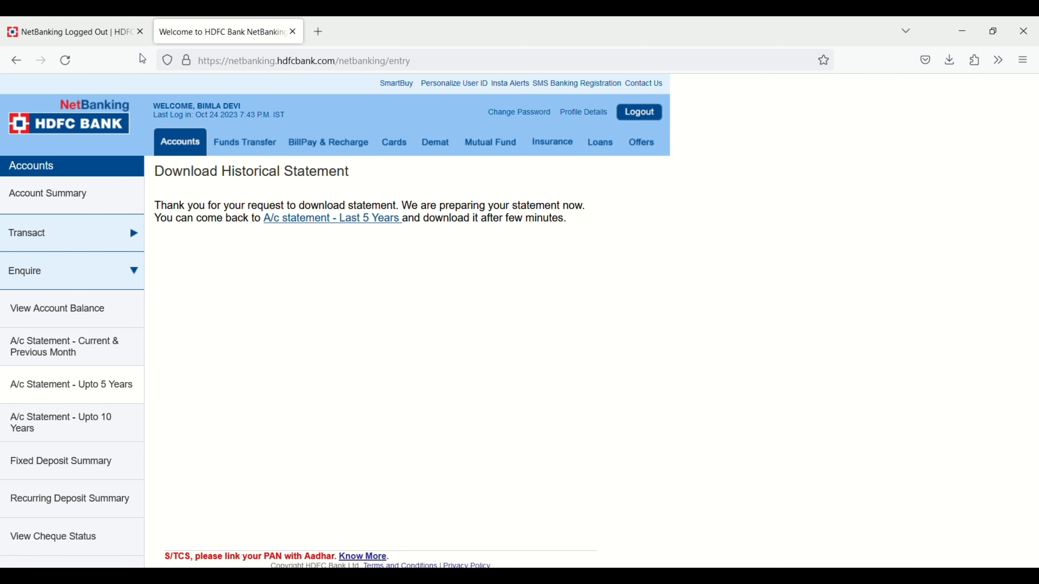
pyautogui.click(329, 228)
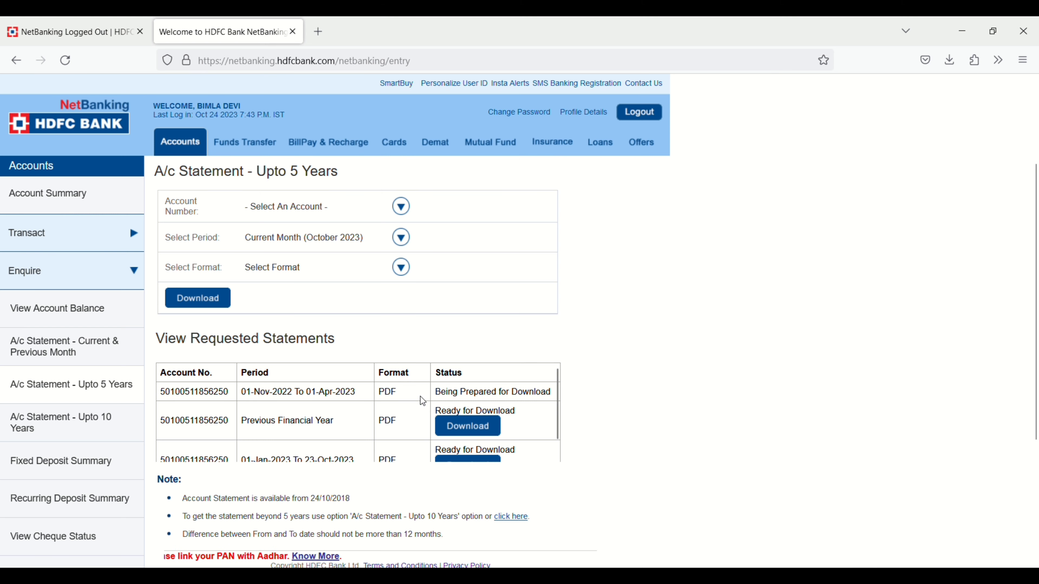
pyautogui.keyDown('ctrl'); pyautogui.scroll(5, 402, 418); pyautogui.keyUp('ctrl')
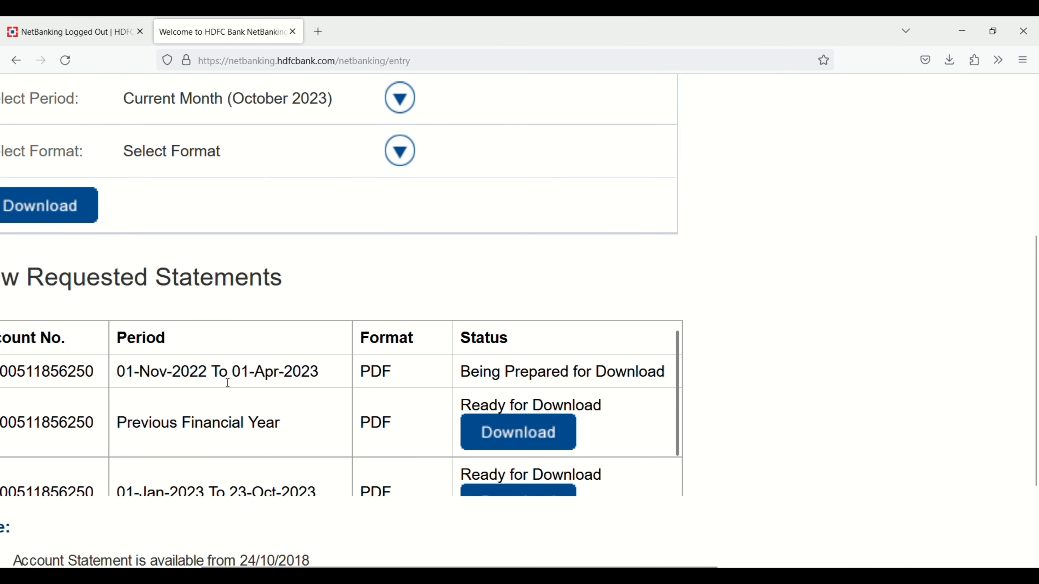
pyautogui.hscroll(-1, 227, 382)
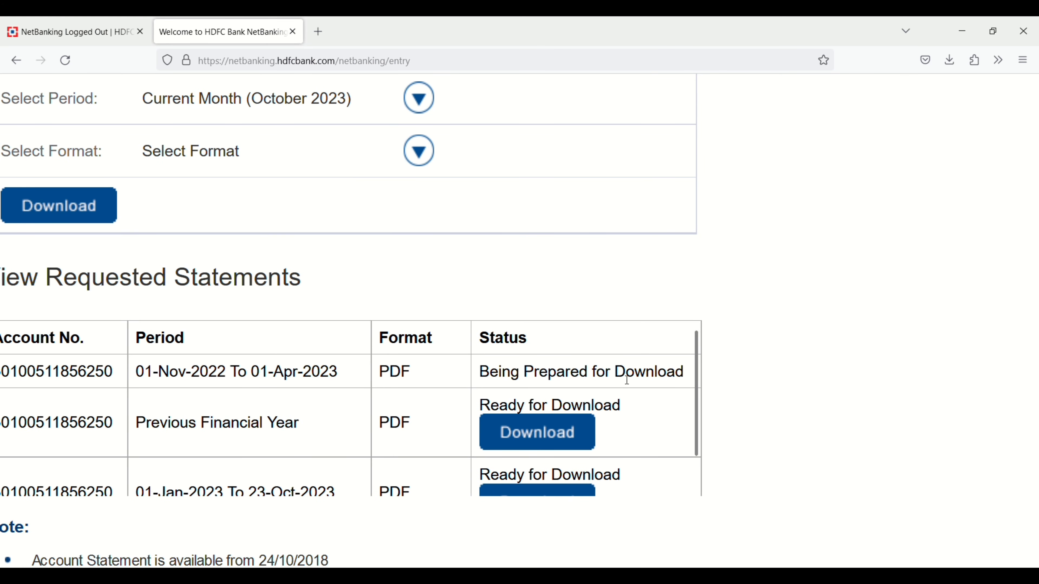
pyautogui.hotkey('ctrl', '-')
pyautogui.hotkey('ctrl', '-')
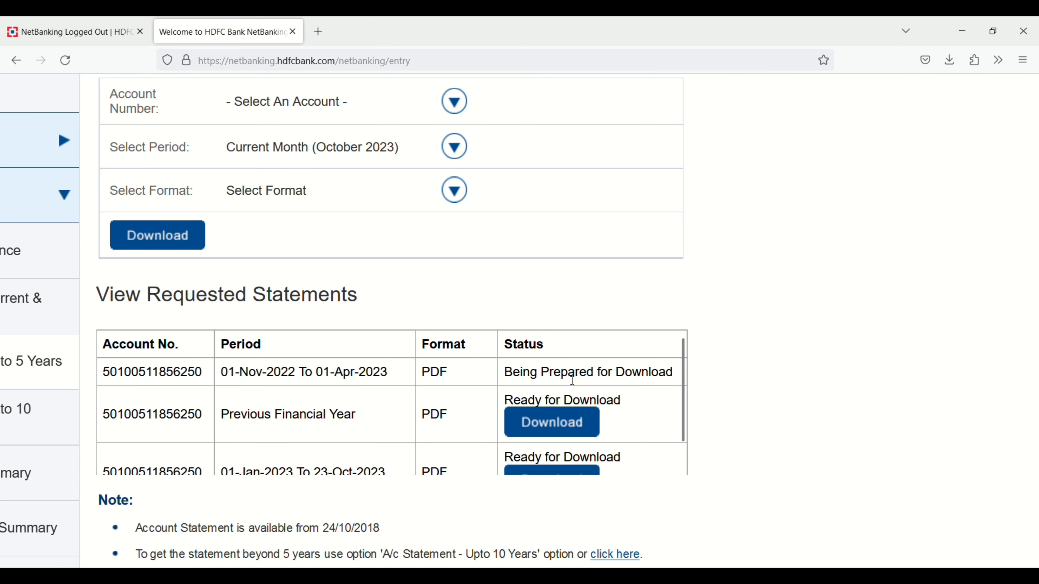
# Step: Refresh the requested statements and download the PDF for 01-Nov-2022 to 01-Apr-2023
pyautogui.press('F5')
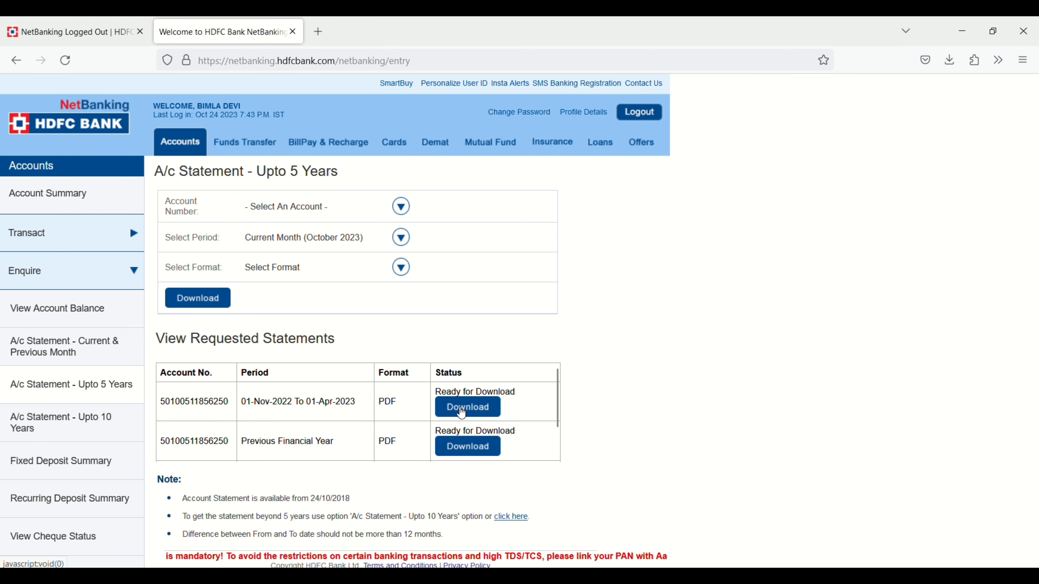
pyautogui.click(461, 412)
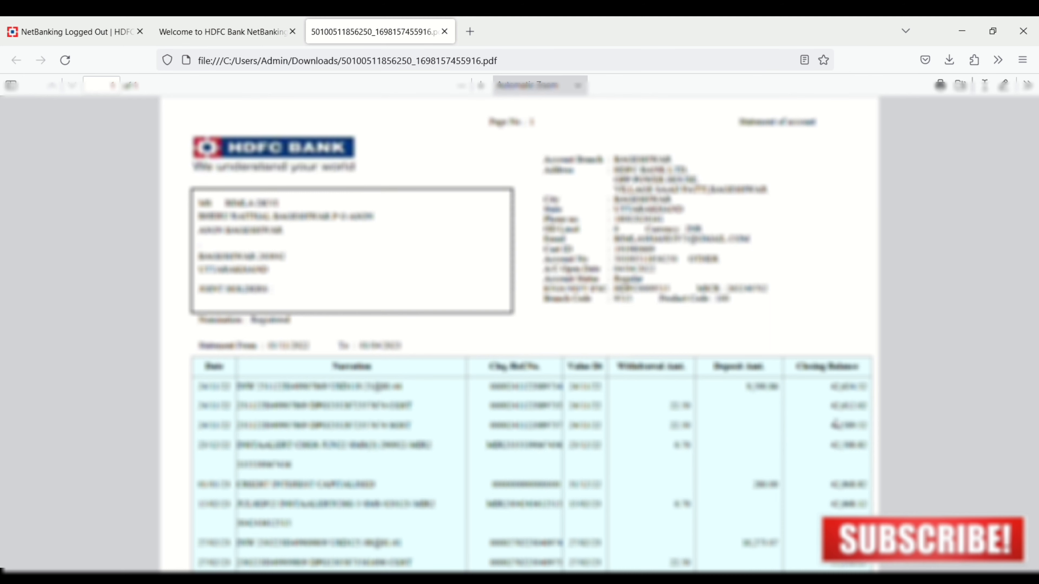
pyautogui.click(80, 32)
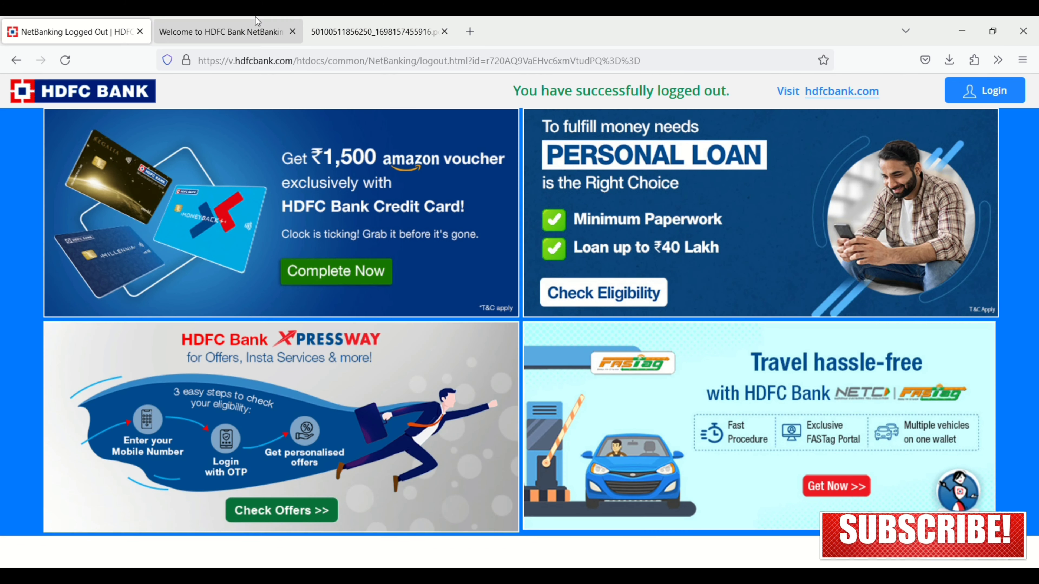